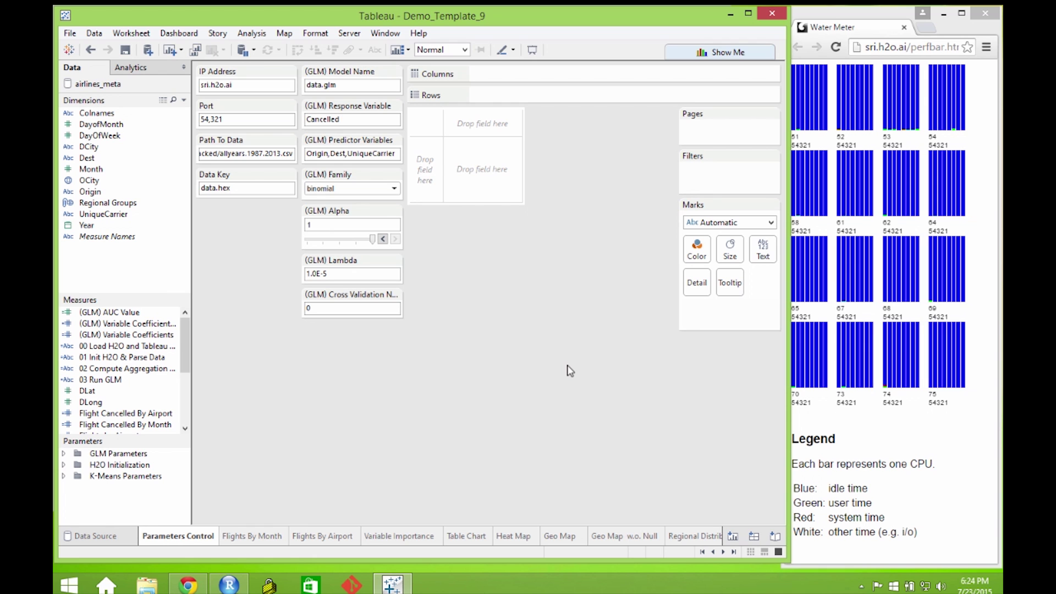
- Enlarge the RStudio window showing the run.Rserve(port = 6311) script and its running server
left_click(229, 584)
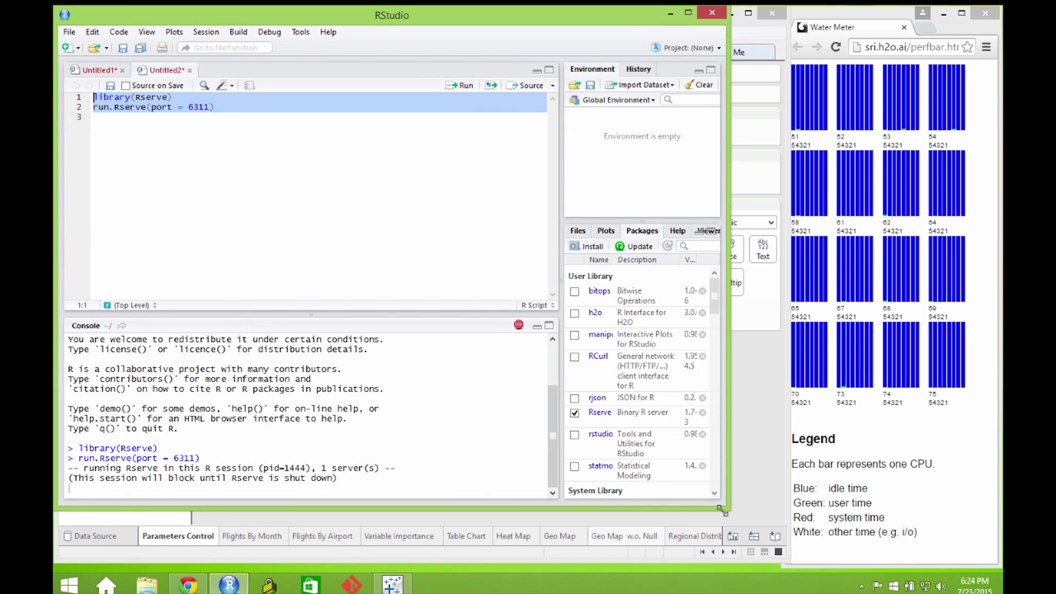
left_click_drag(725, 508, 786, 572)
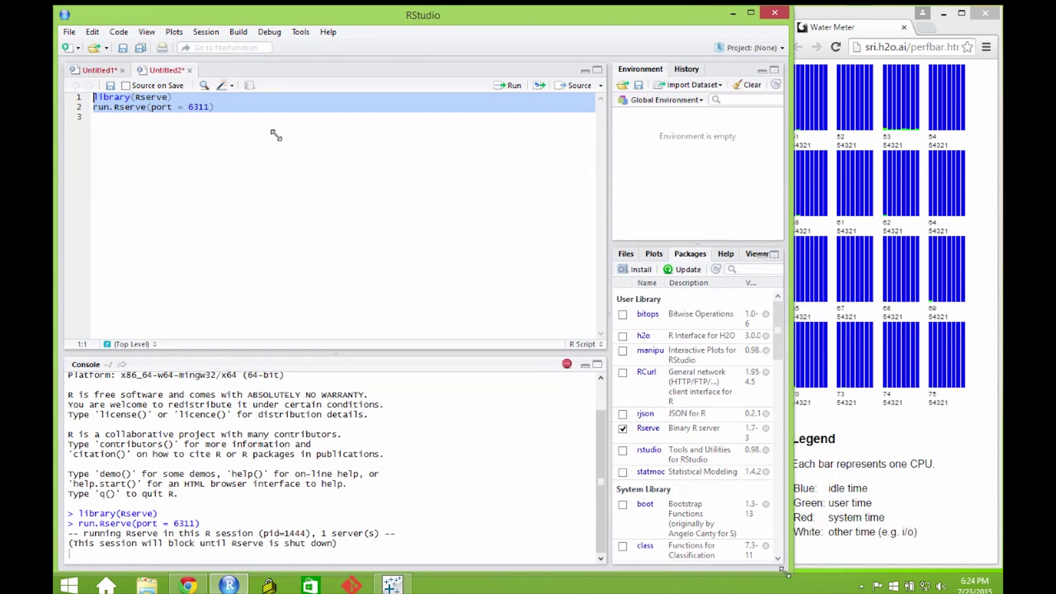
left_click(264, 122)
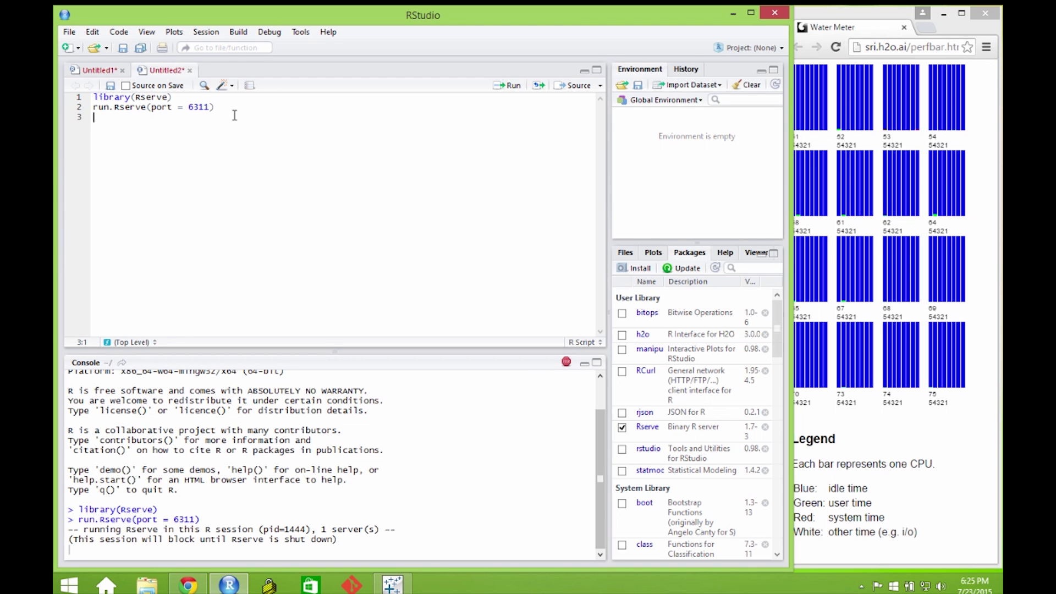
- Test Tableau's Manage R Connection to Rserve on localhost port 6311 and confirm success
left_click(733, 15)
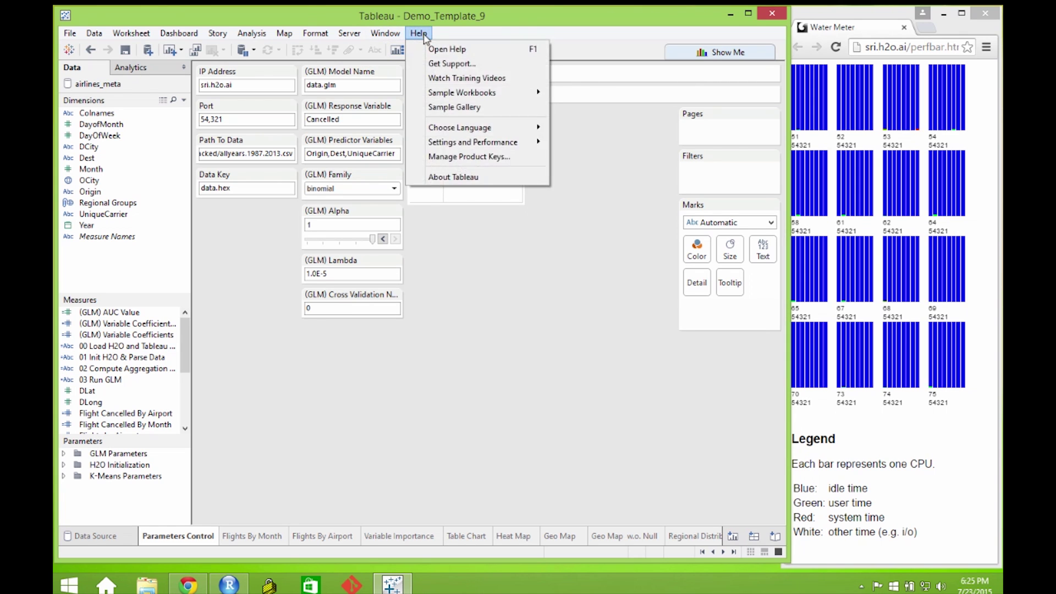
left_click(419, 34)
mouse_move(457, 148)
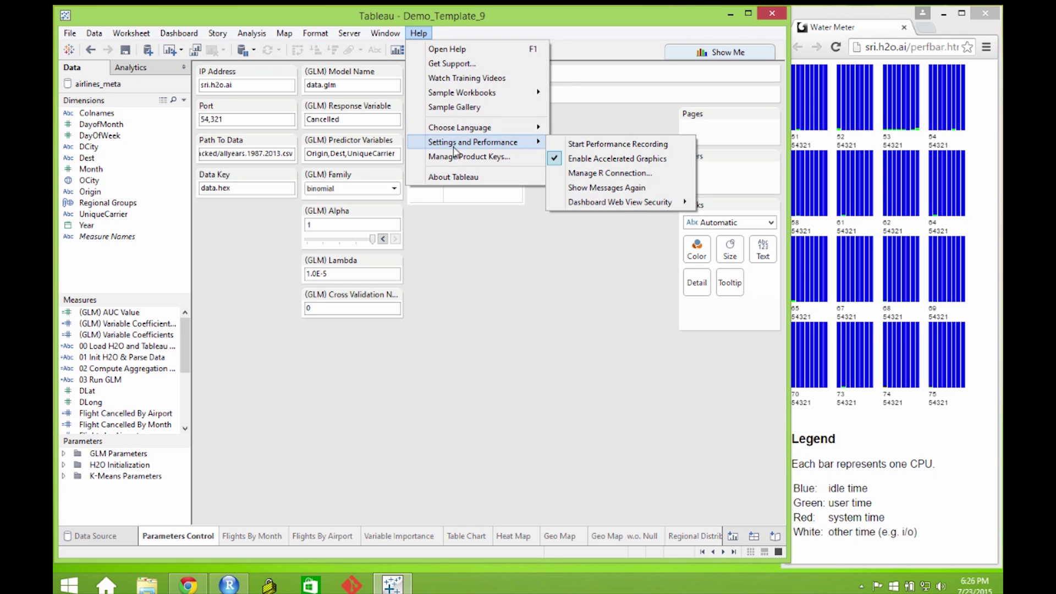
left_click(626, 173)
left_click(381, 380)
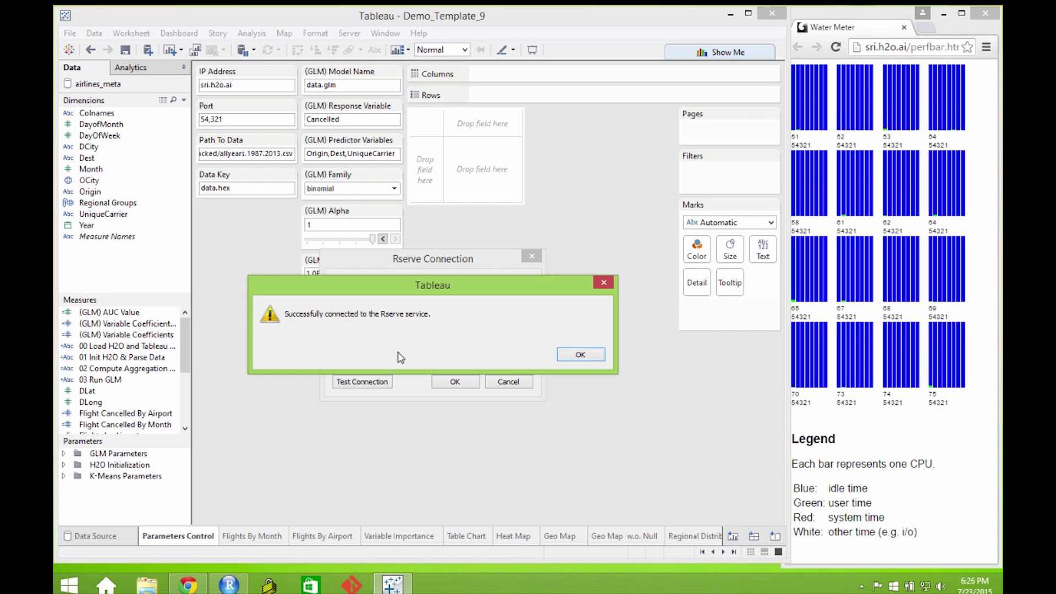
left_click(581, 356)
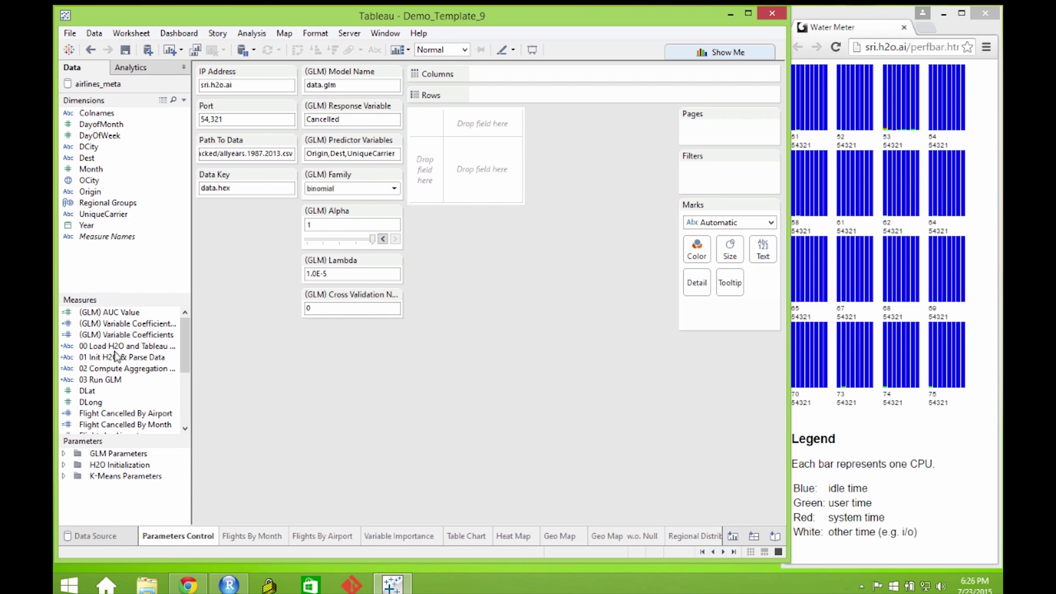
left_click(147, 347)
right_click(172, 357)
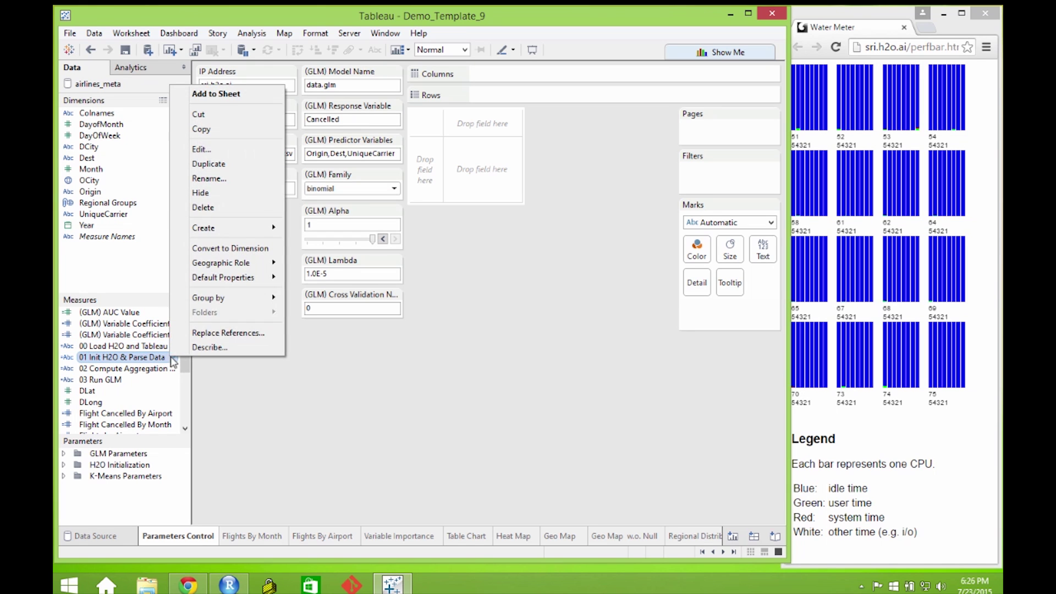
left_click(209, 149)
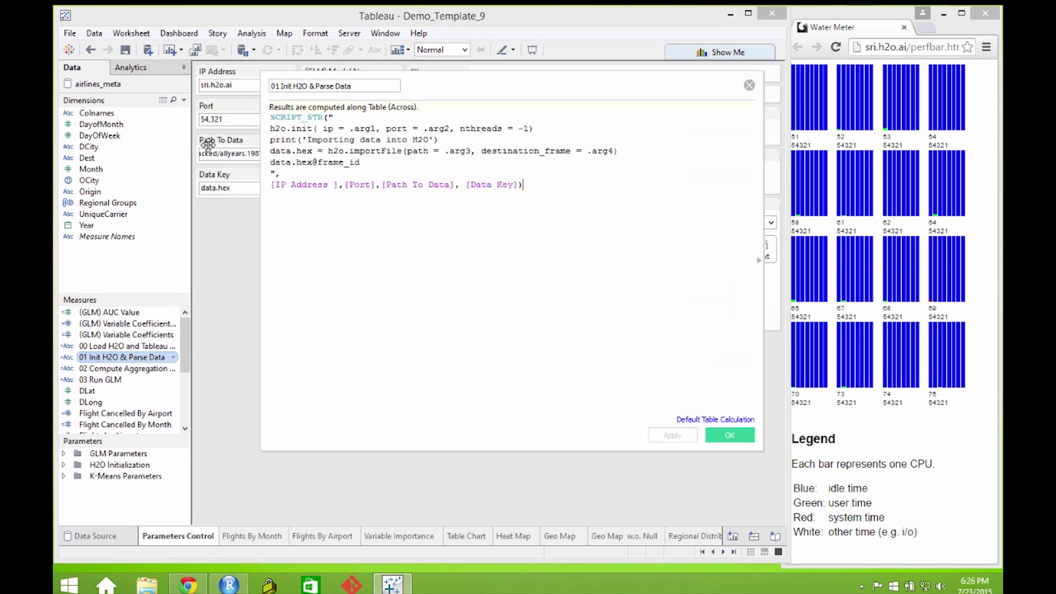
left_click_drag(361, 162, 251, 134)
left_click(395, 158)
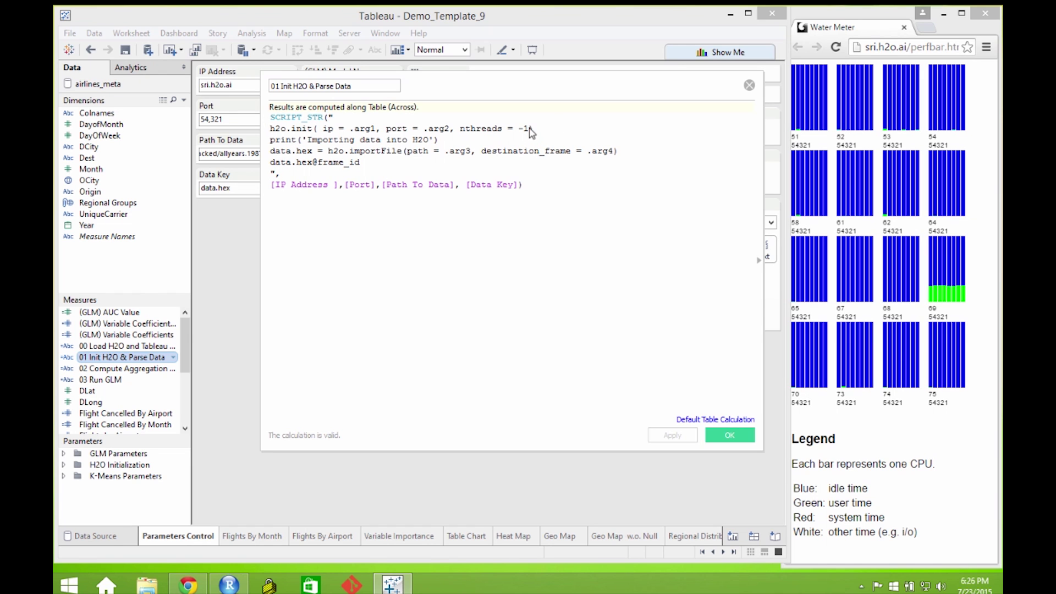
left_click(929, 223)
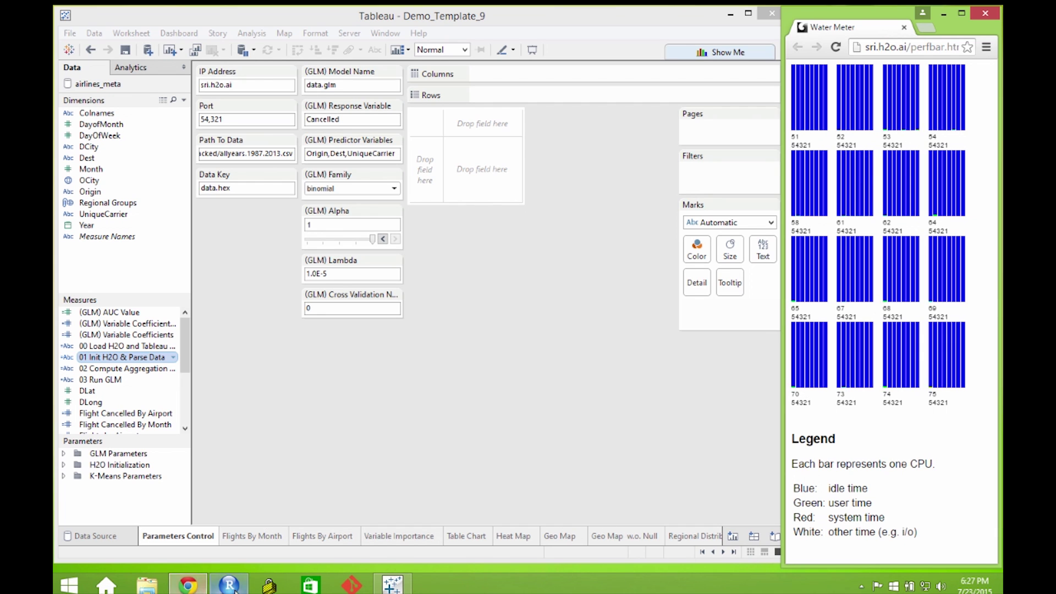
- Run the 00 Load H2O calculation on the Marks card, then remove it
left_click(103, 348)
left_click_drag(103, 349, 707, 321)
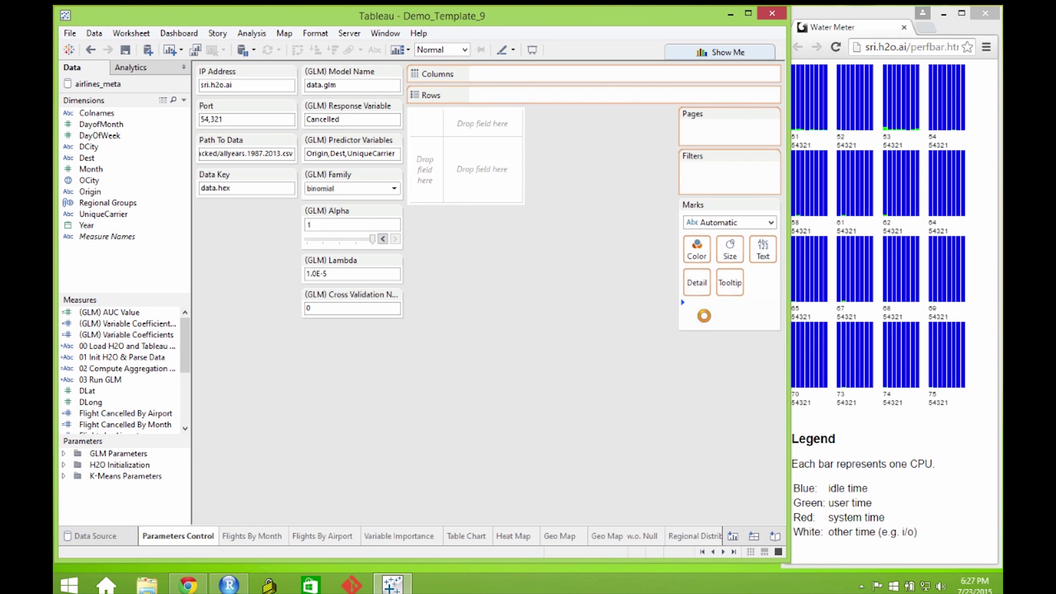
right_click(702, 313)
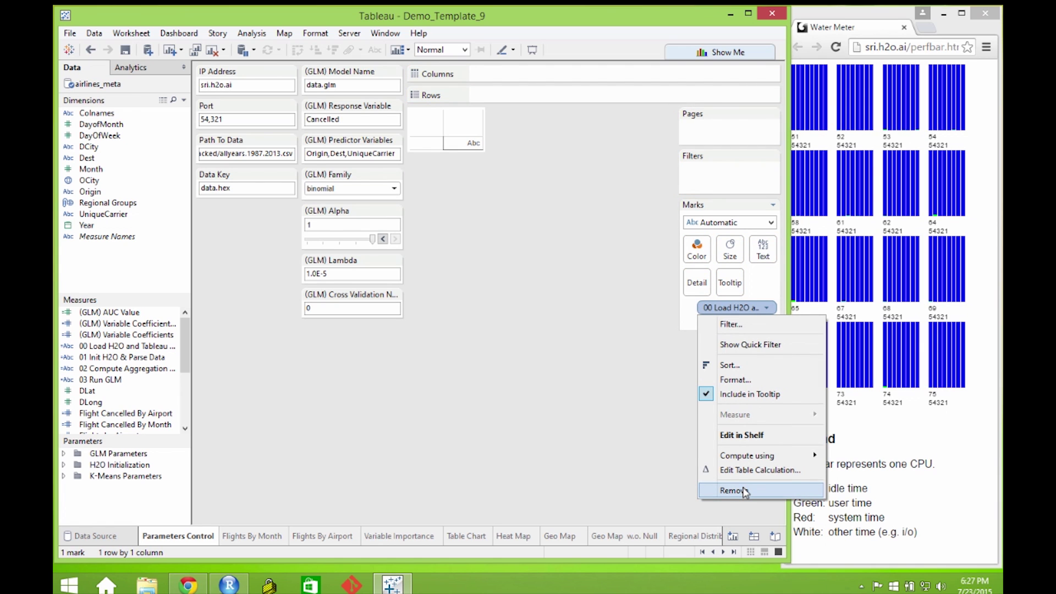
left_click(732, 490)
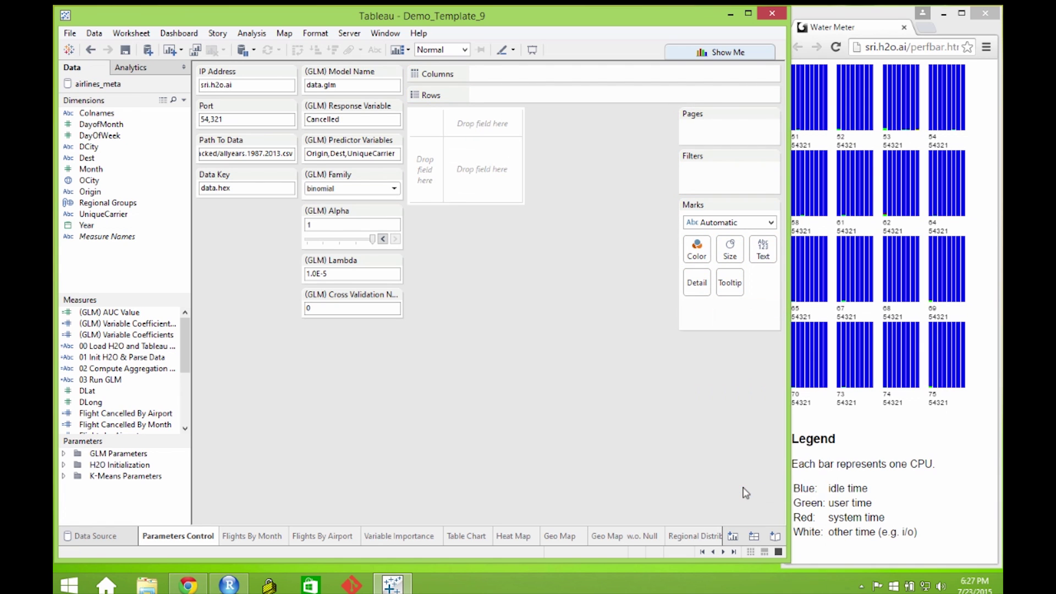
- Check the RStudio console for 'Finish setting up Tableau functions'
left_click(228, 585)
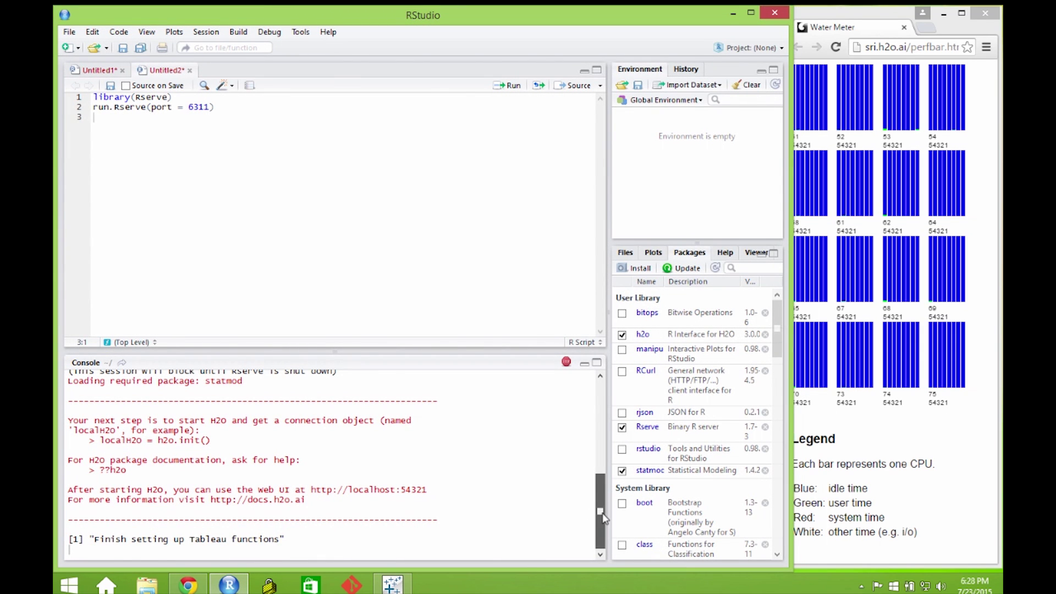
scroll(603, 517, "up", 2)
scroll(601, 534, "down", 2)
- Run 01 Init H2O & Parse Data on the Marks card, wait for the import, then remove it
left_click(732, 12)
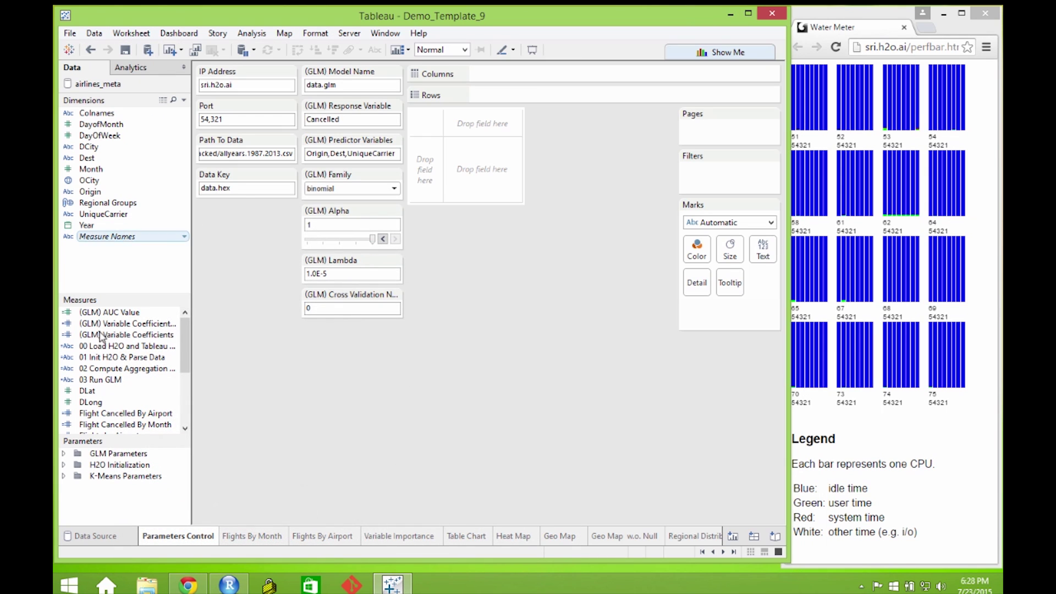
left_click_drag(104, 357, 704, 317)
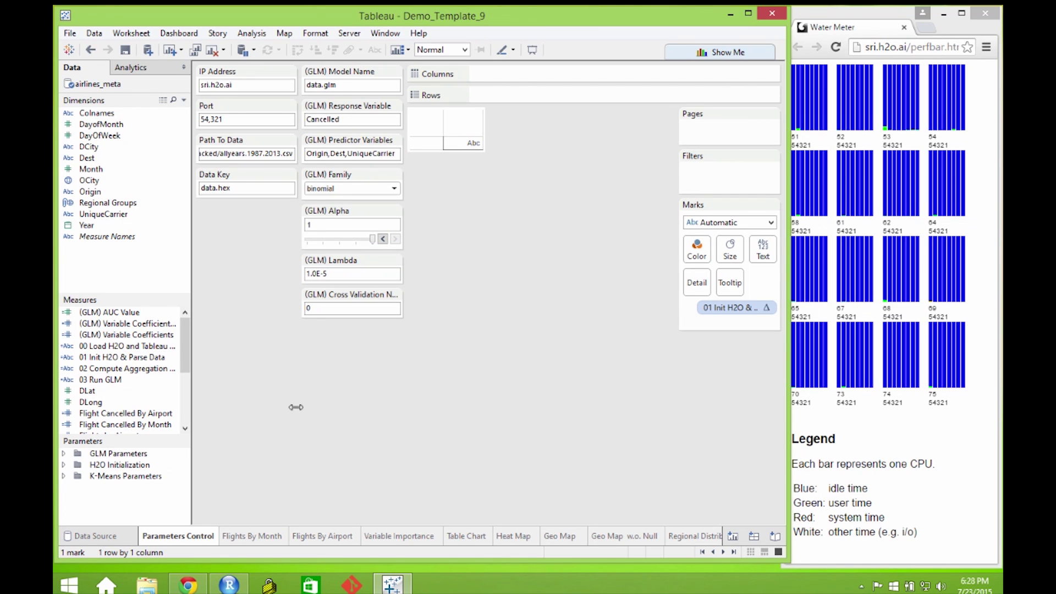
left_click(767, 308)
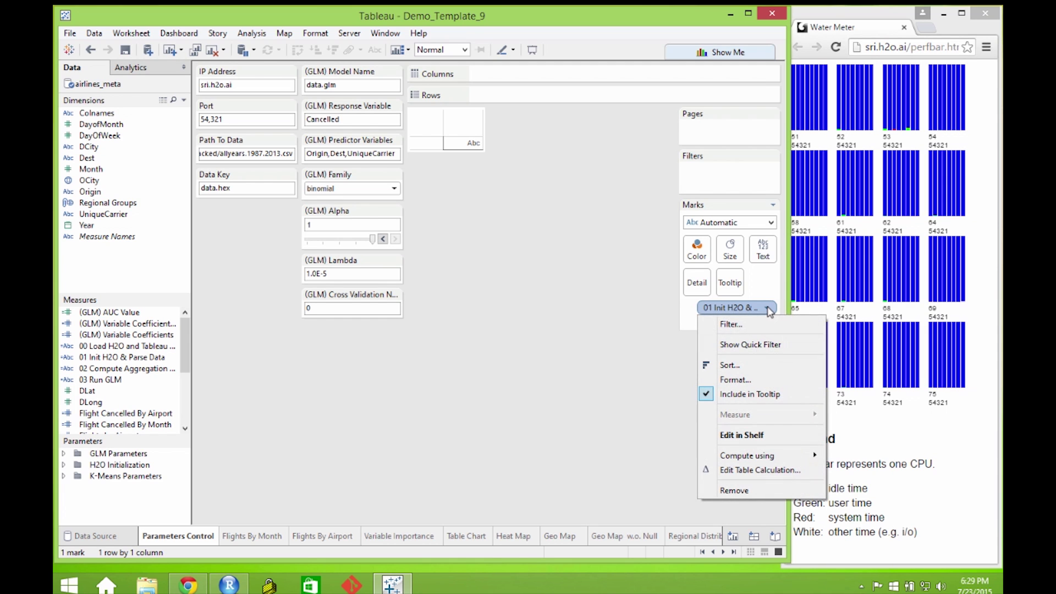
left_click(735, 490)
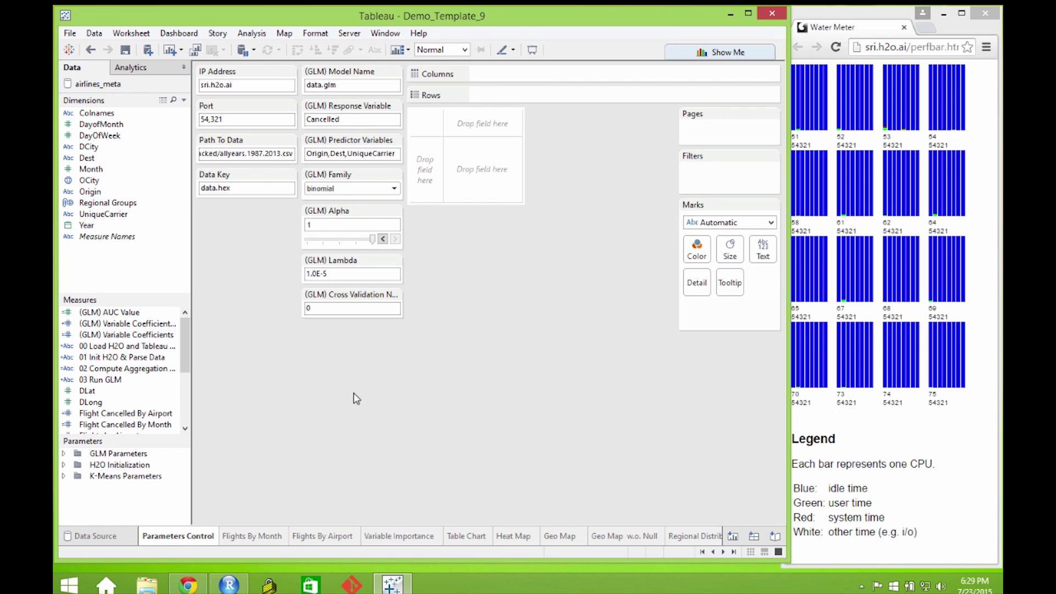
left_click(167, 370)
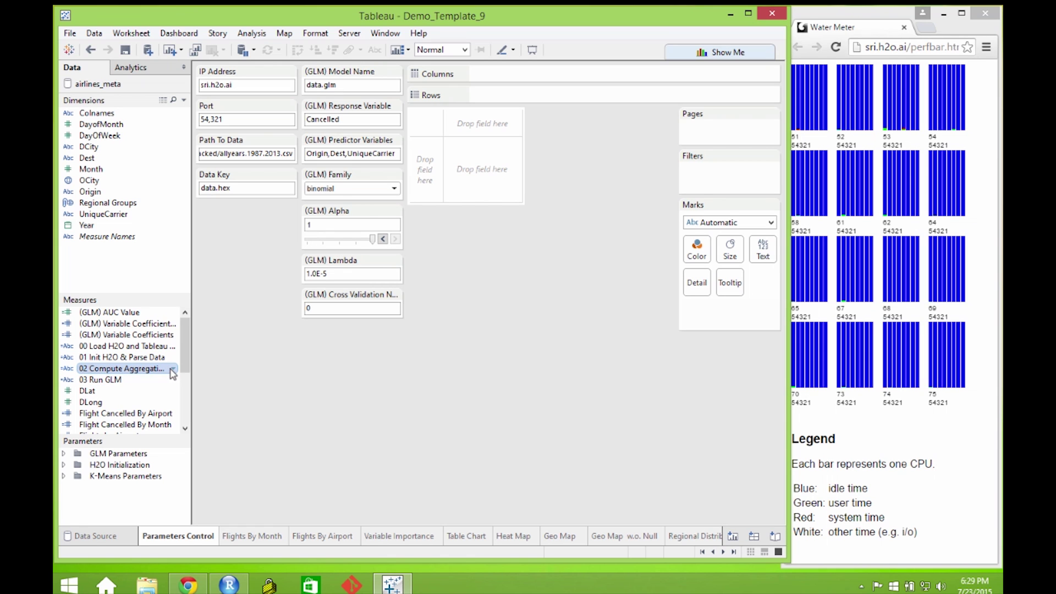
left_click(173, 369)
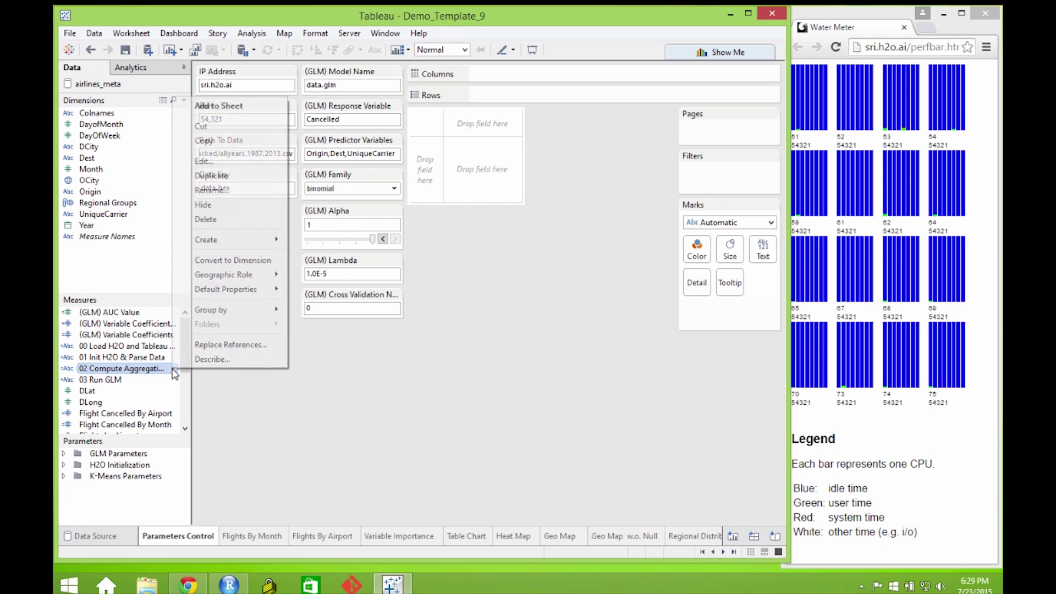
left_click(216, 159)
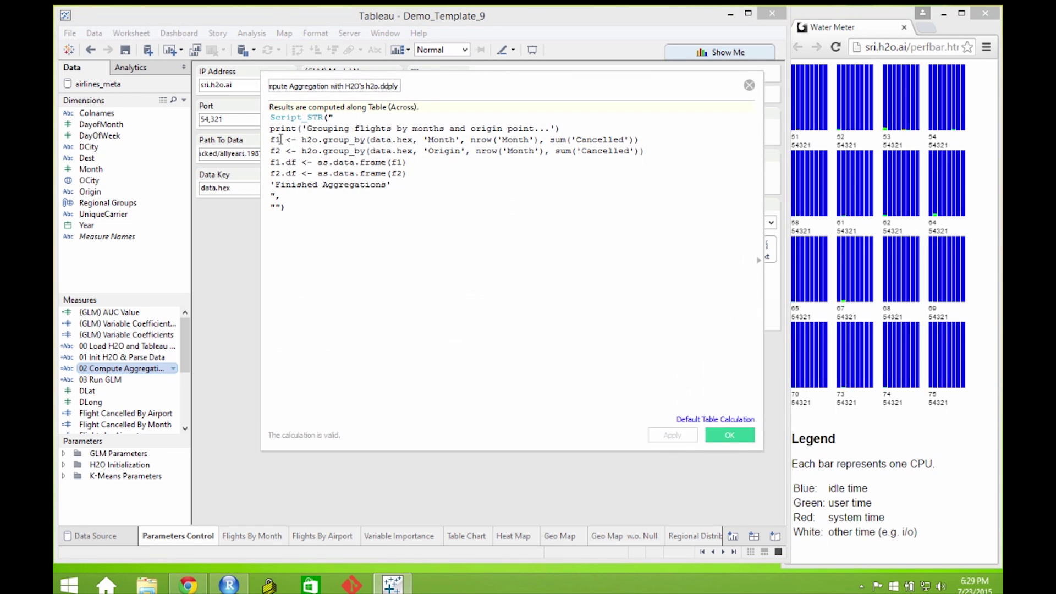
left_click_drag(272, 140, 392, 185)
left_click(361, 118)
left_click(636, 142)
- Run 02 Compute Aggregation on the Marks card, producing one mark, then remove it
left_click(729, 434)
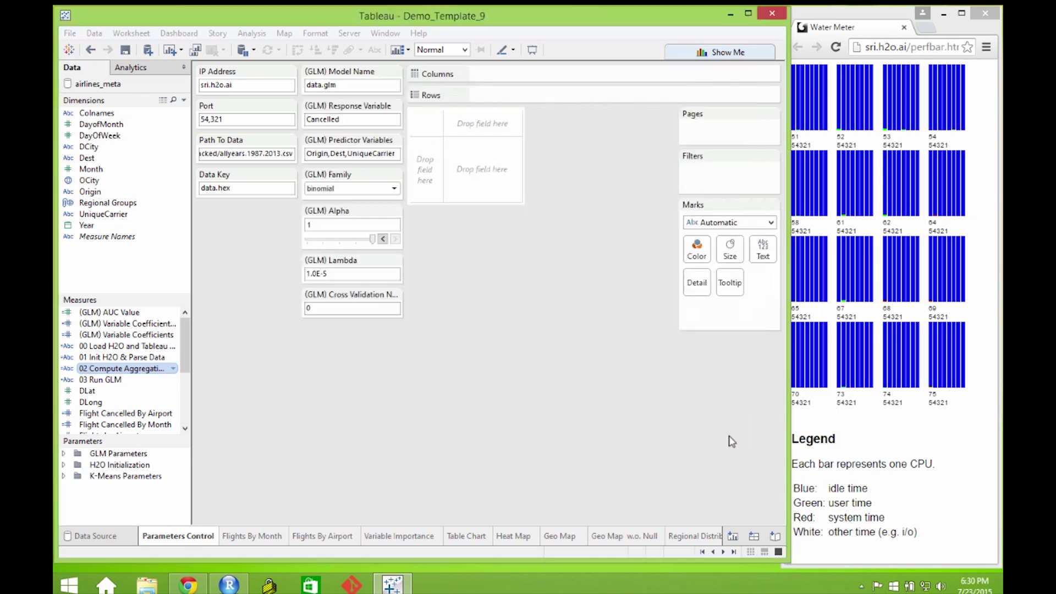
left_click_drag(88, 369, 701, 326)
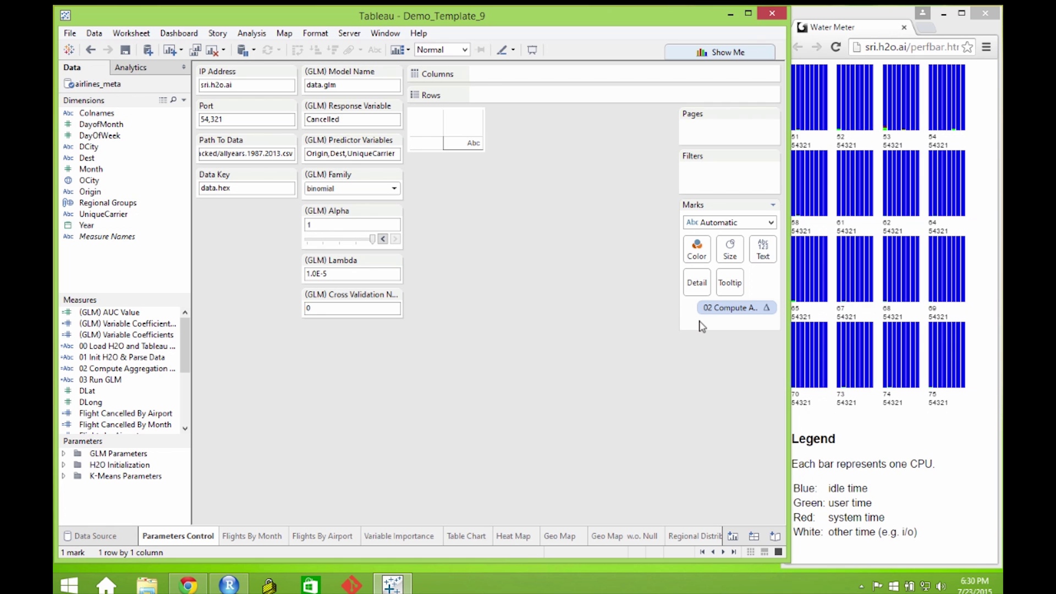
right_click(704, 312)
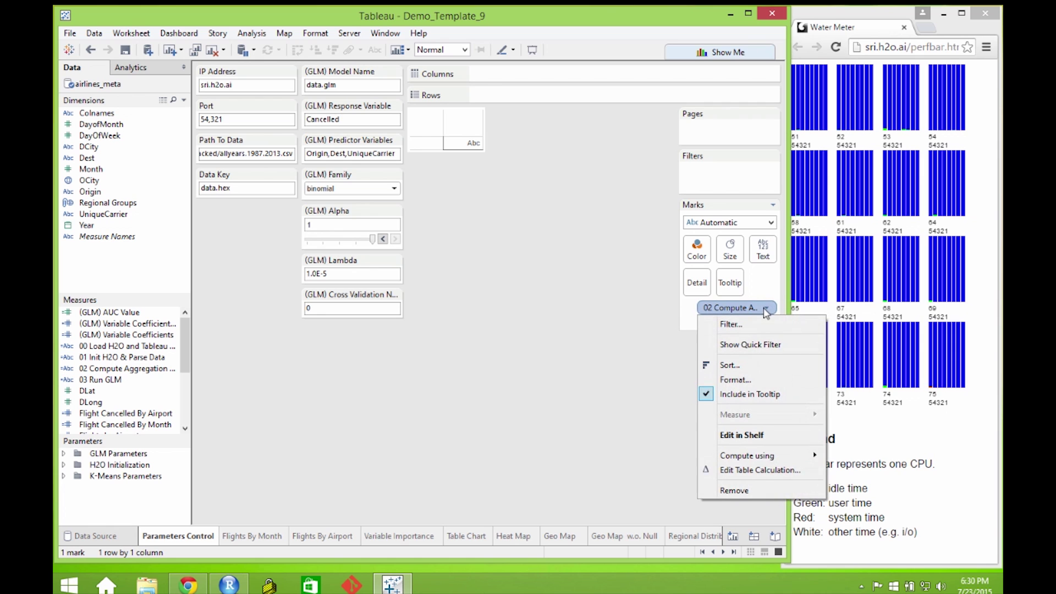
left_click(765, 496)
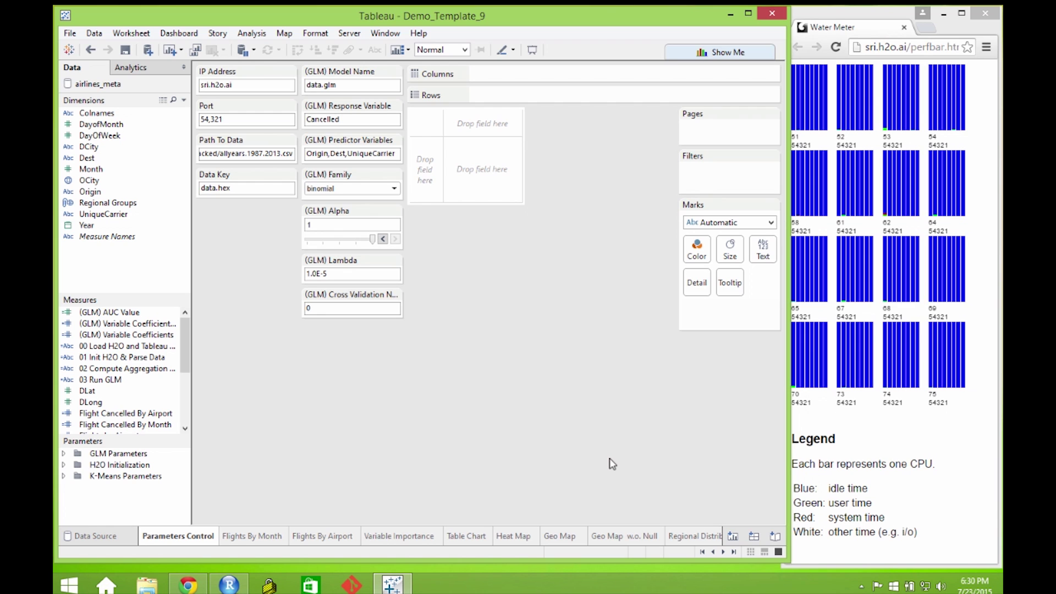
- Inspect December cancellations on the Flights By Month chart, then view Flights By Airport
left_click(252, 534)
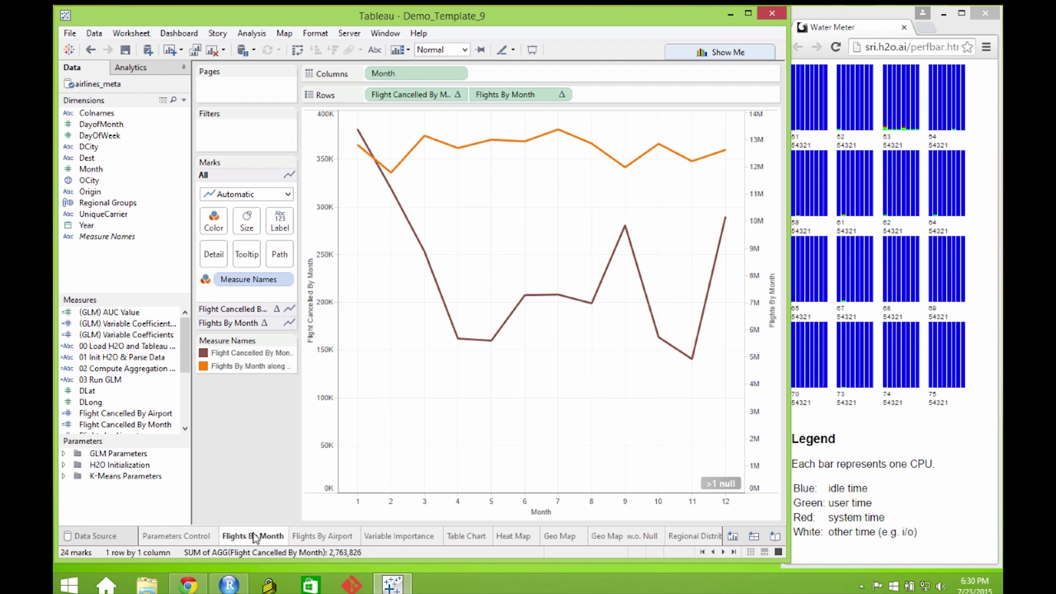
left_click(725, 218)
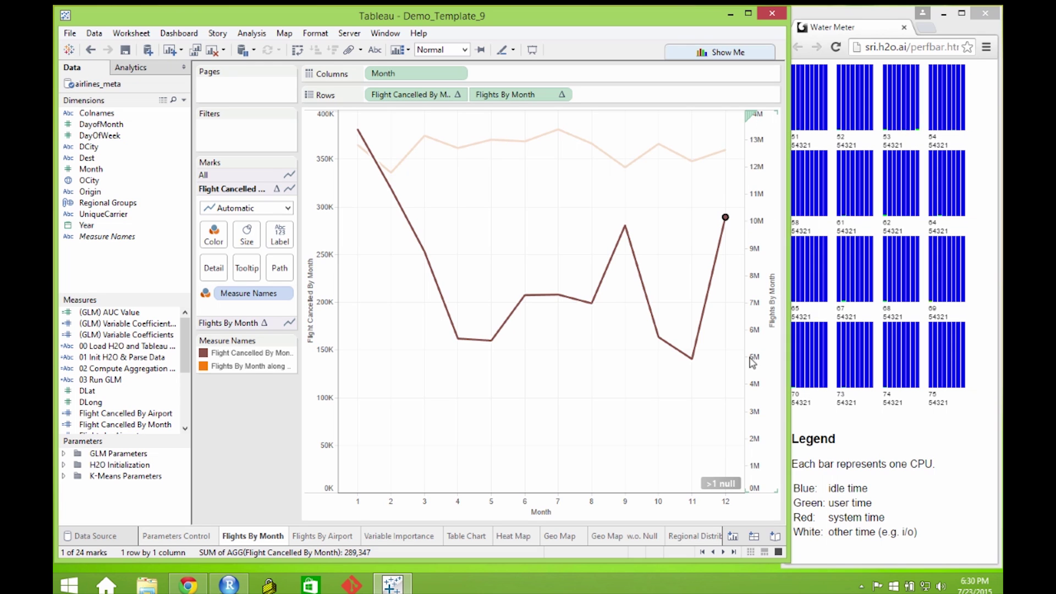
left_click(419, 143)
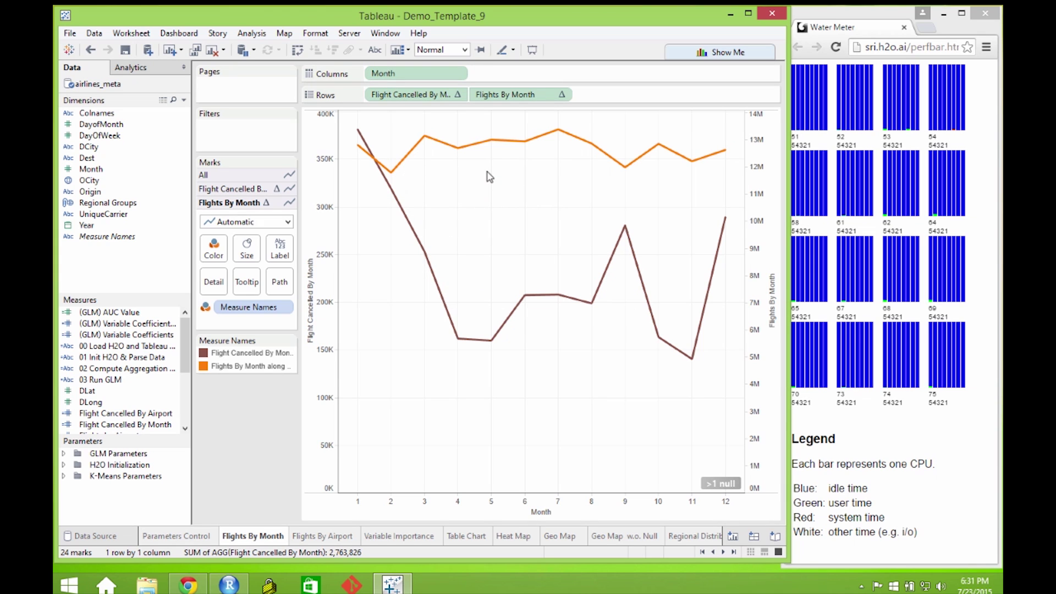
left_click(320, 536)
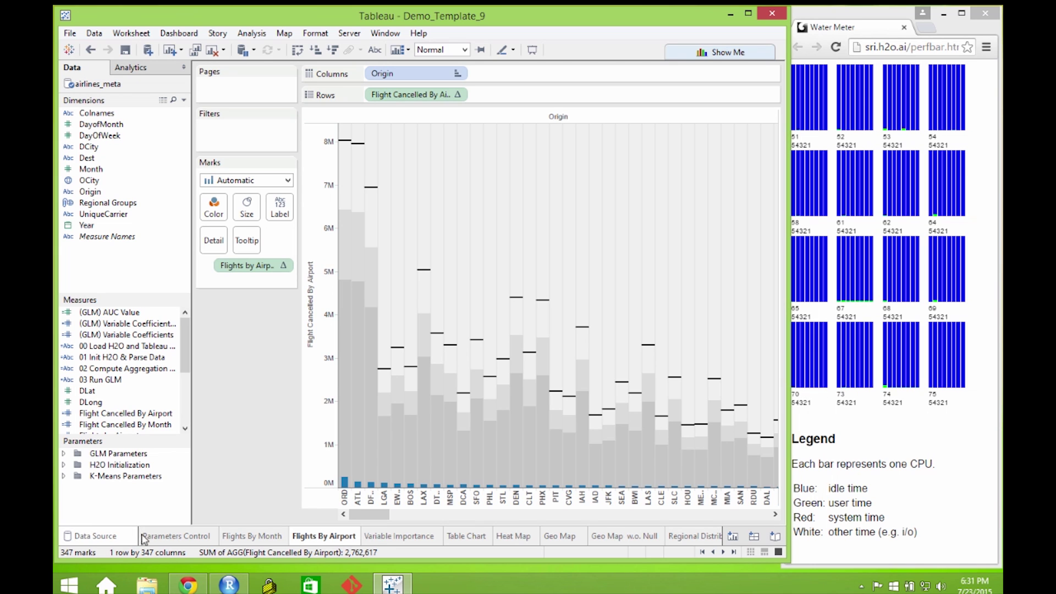
- Run 03 Run GLM on the Marks card, watch the cluster CPU meter, then remove it
left_click(163, 537)
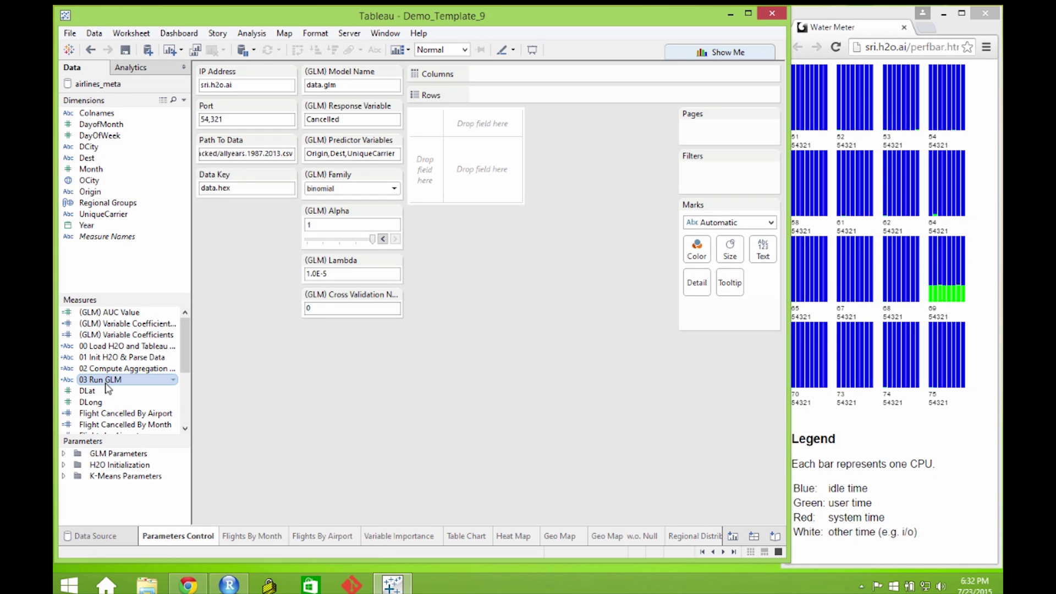
left_click_drag(108, 385, 720, 314)
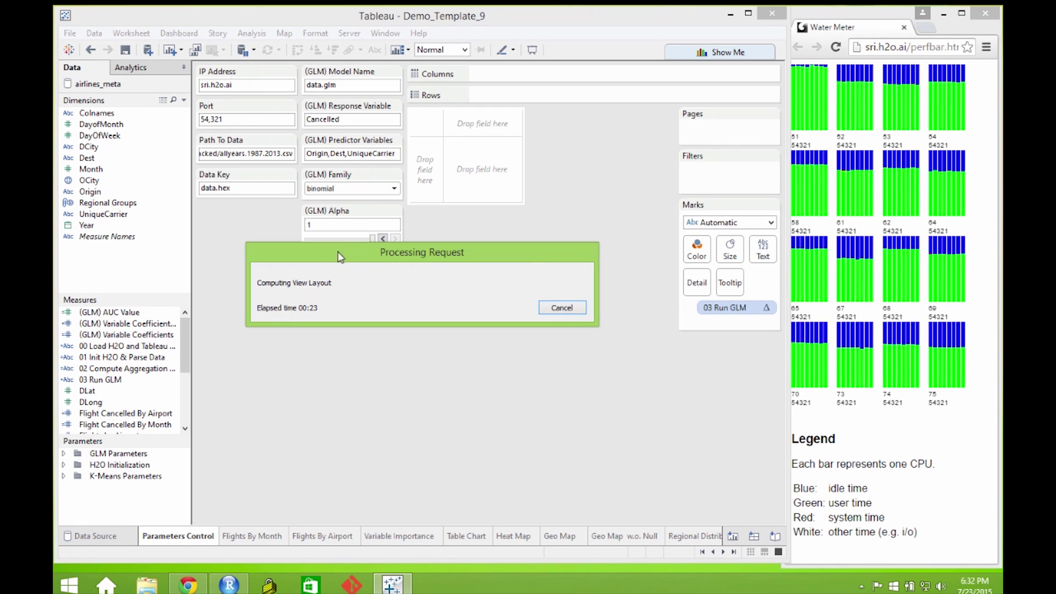
left_click_drag(339, 257, 372, 291)
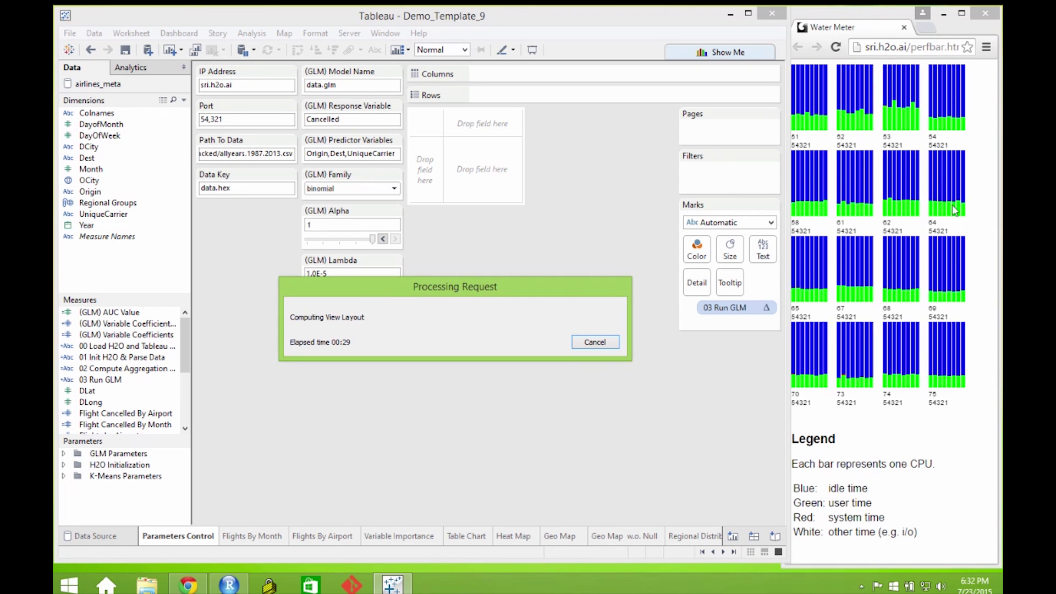
left_click(974, 393)
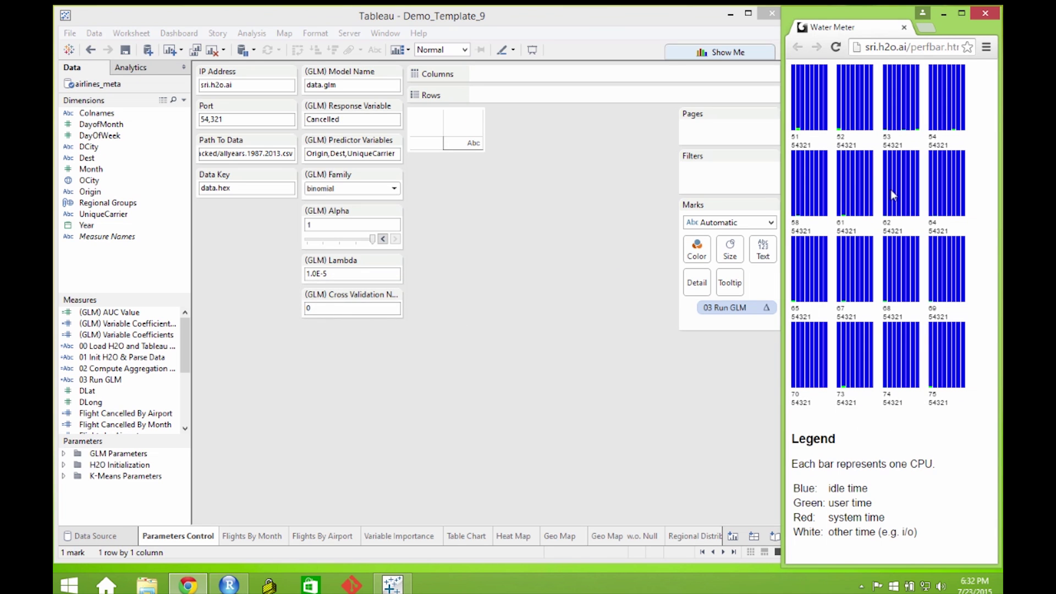
double_click(766, 310)
left_click(761, 331)
left_click(766, 307)
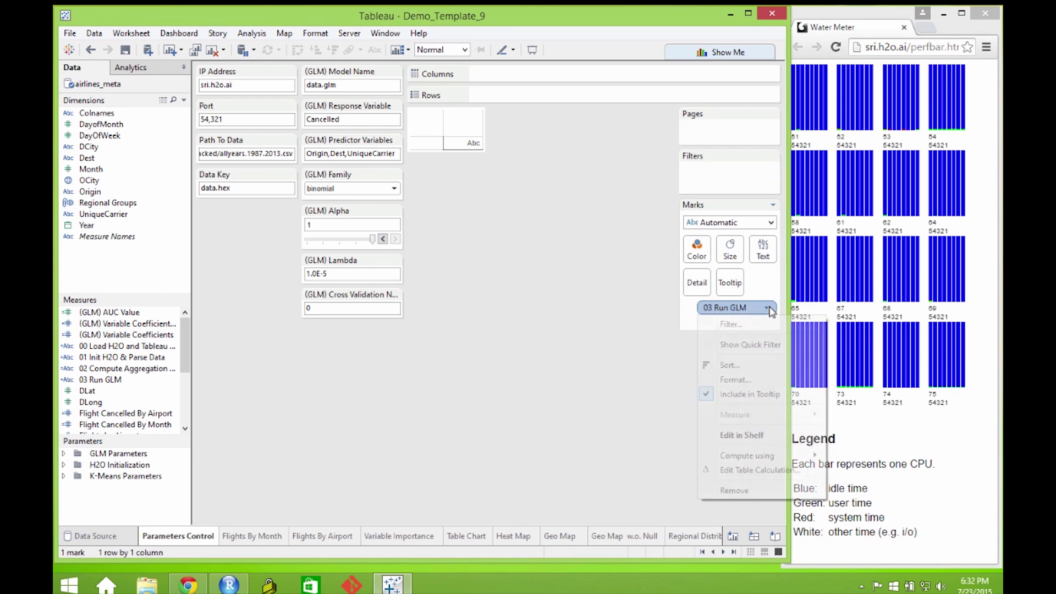
left_click(763, 491)
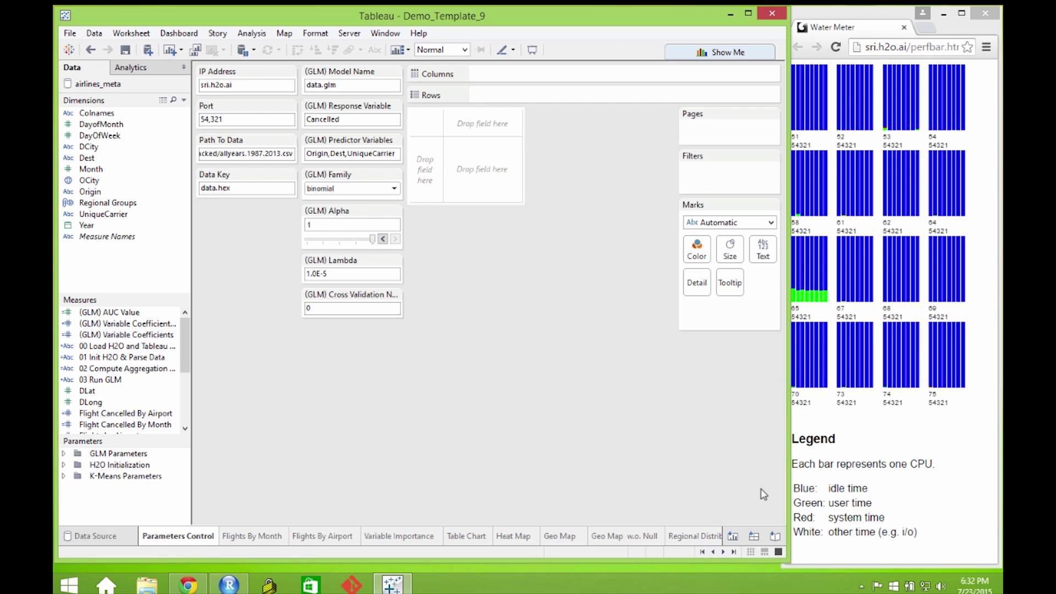
- Sort Variable Importance origins by descending coefficient and raise the top-N filter to 10
left_click(414, 540)
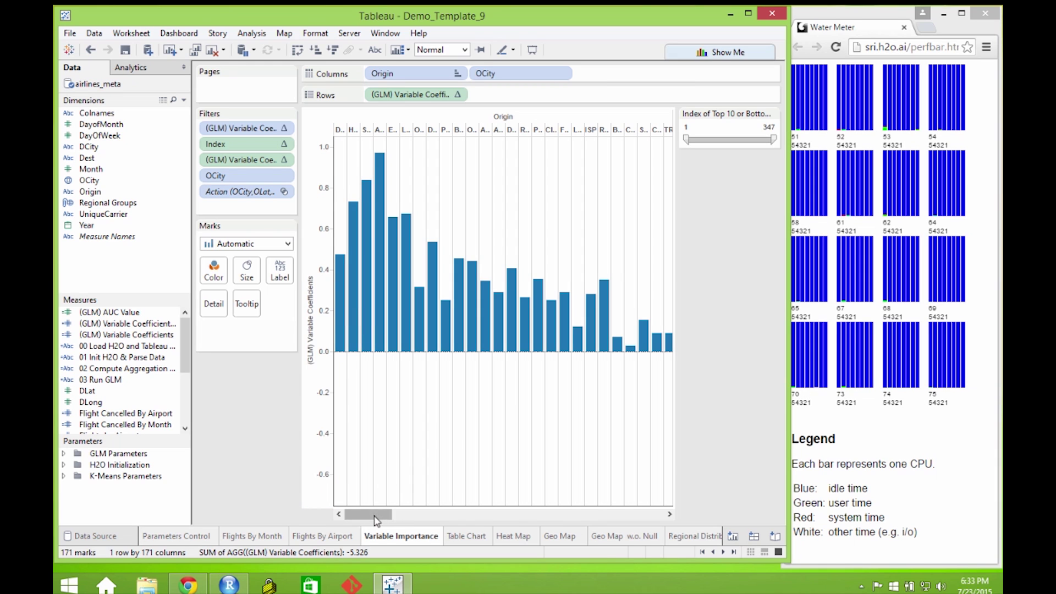
left_click(341, 258)
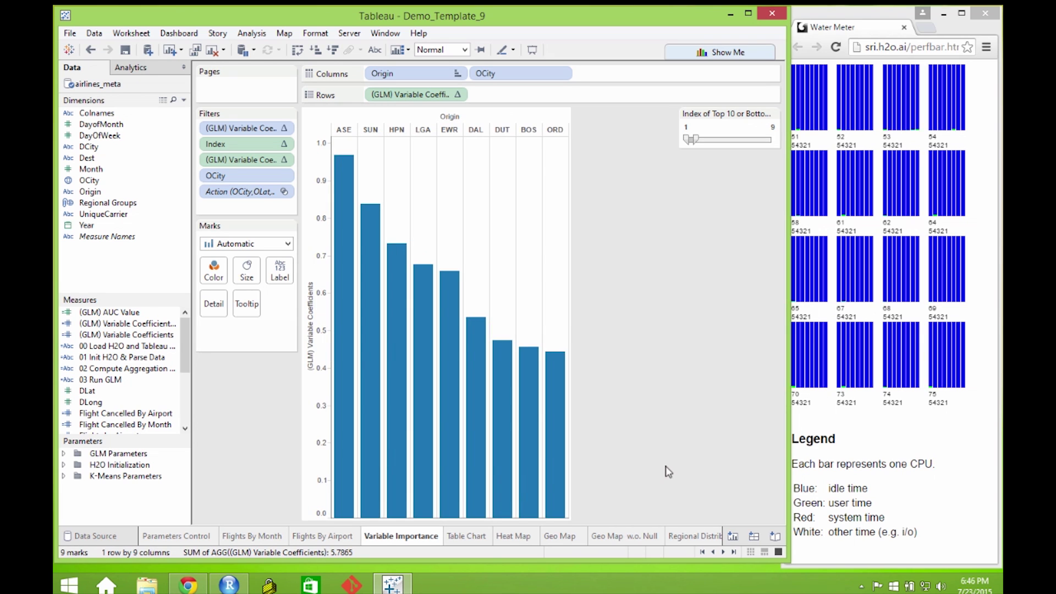
key("Right")
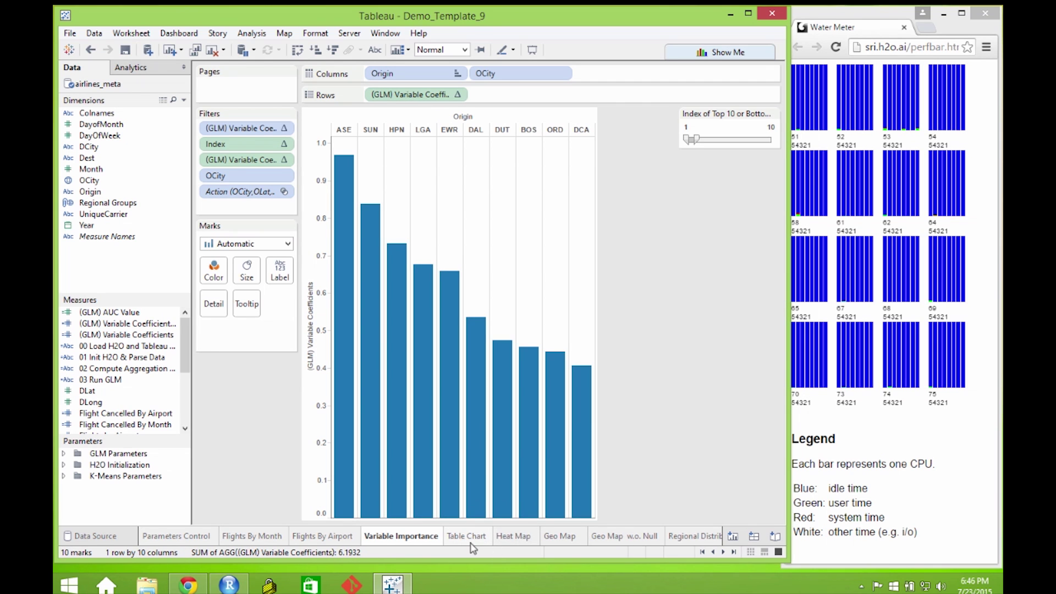
- Open the Heat Map treemap and read tooltips for Aspen and New York LGA (0.676)
mouse_move(472, 547)
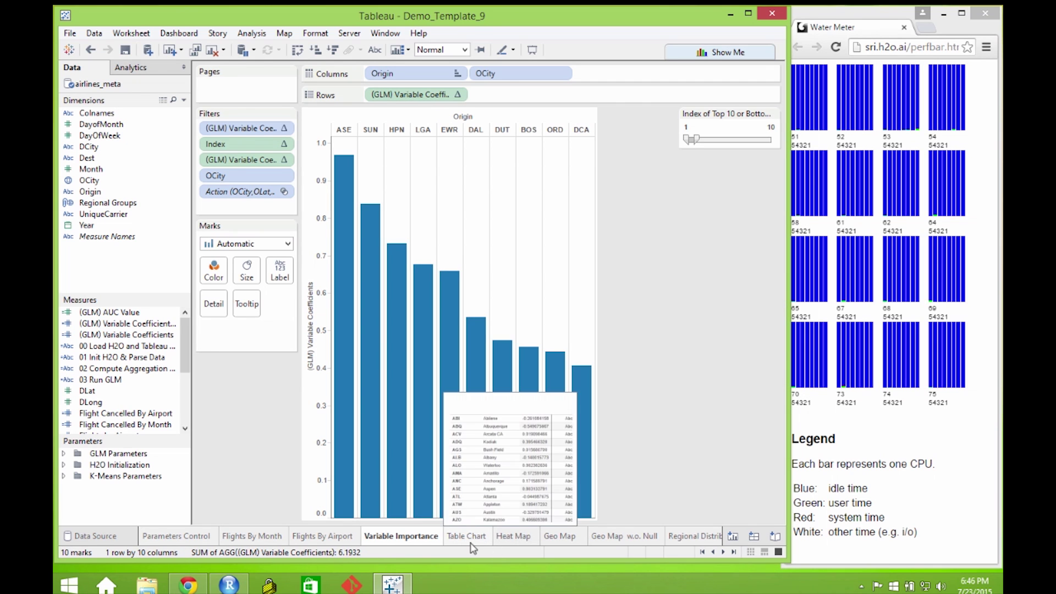
left_click(509, 544)
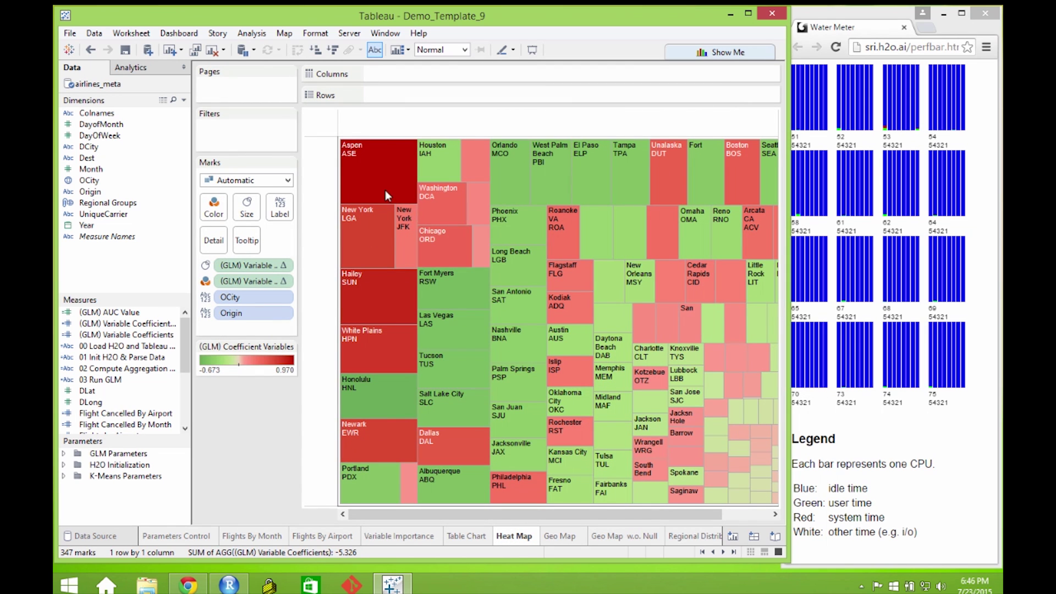
mouse_move(387, 197)
mouse_move(403, 255)
mouse_move(408, 484)
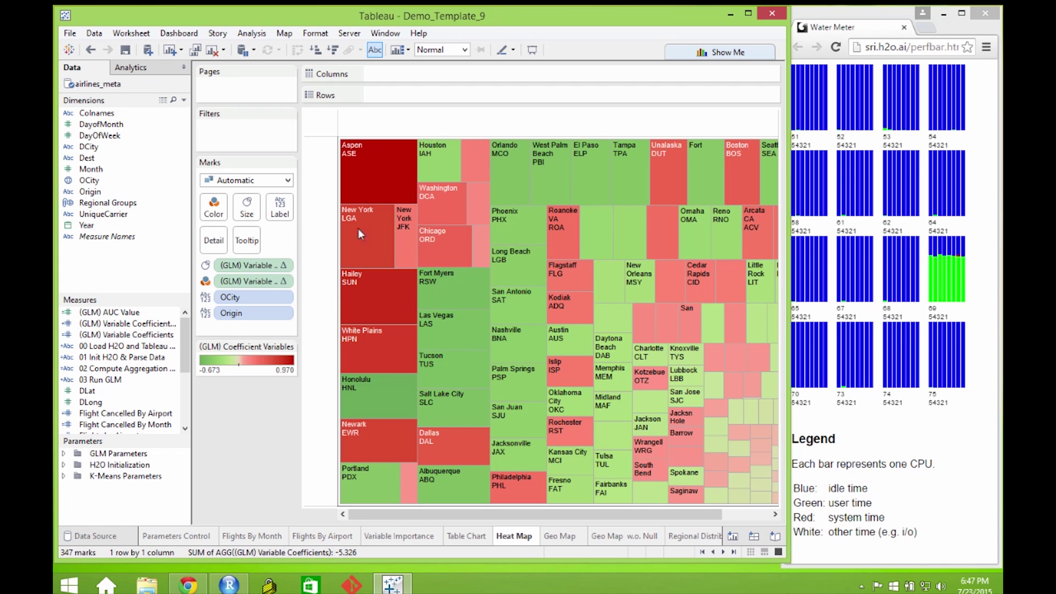
mouse_move(368, 233)
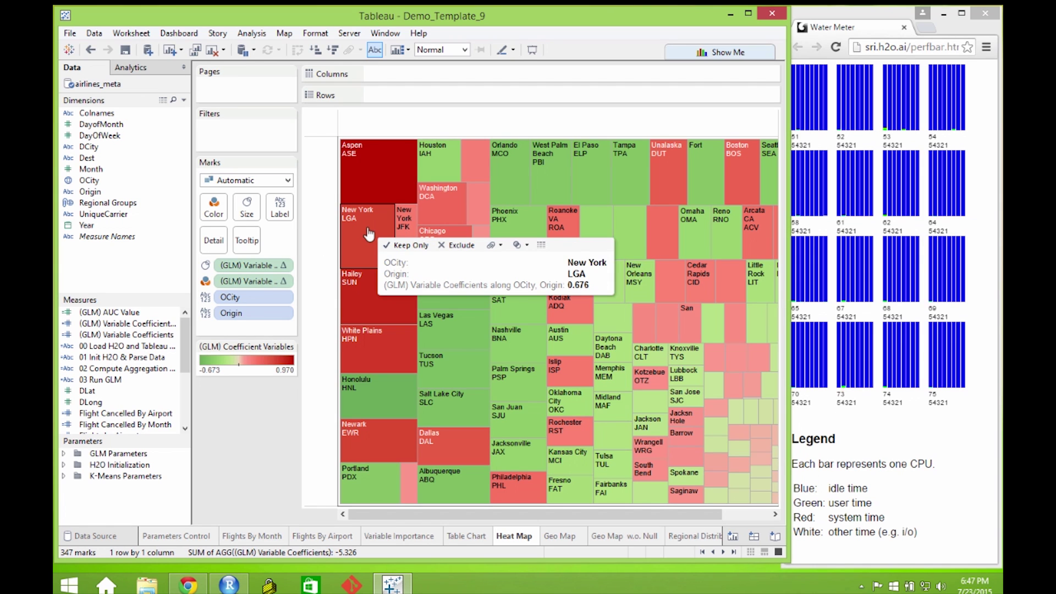
- Browse the Geo Map and Geo Map w.o. Null sheets, reading airport marker coefficient tooltips
left_click(570, 536)
left_click(568, 537)
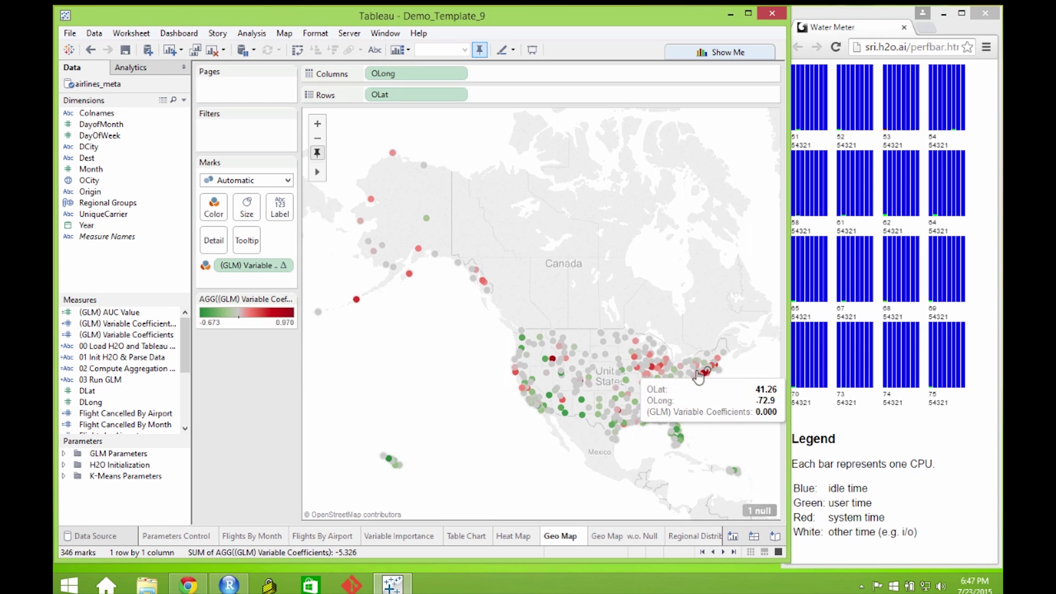
left_click(620, 535)
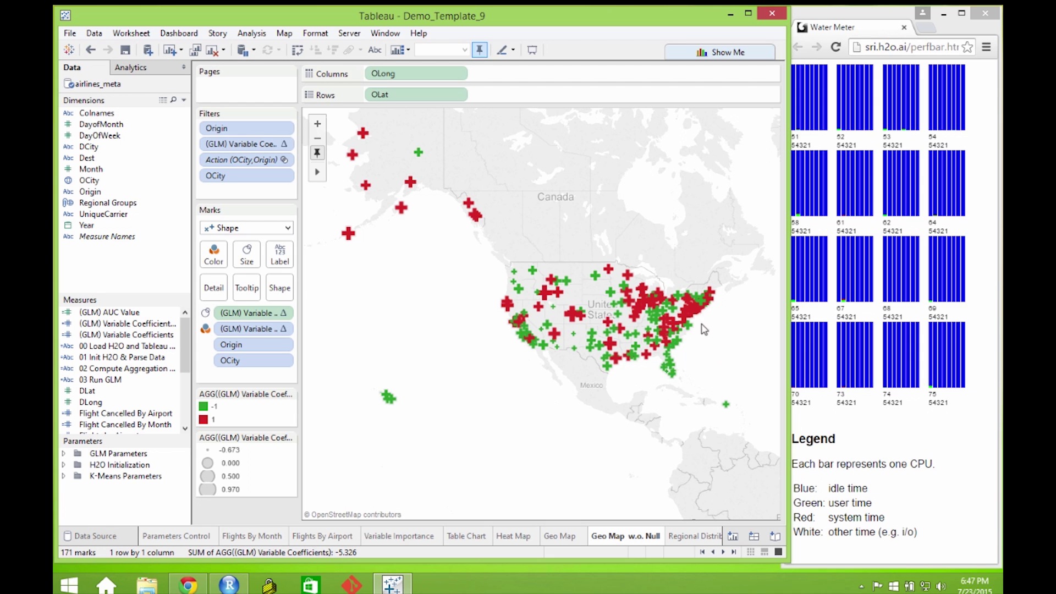
mouse_move(708, 315)
mouse_move(520, 327)
- Go from the Regional Distribution sheet to the Flight Cancellation Dashboard at the end of the sheet tabs
left_click(696, 537)
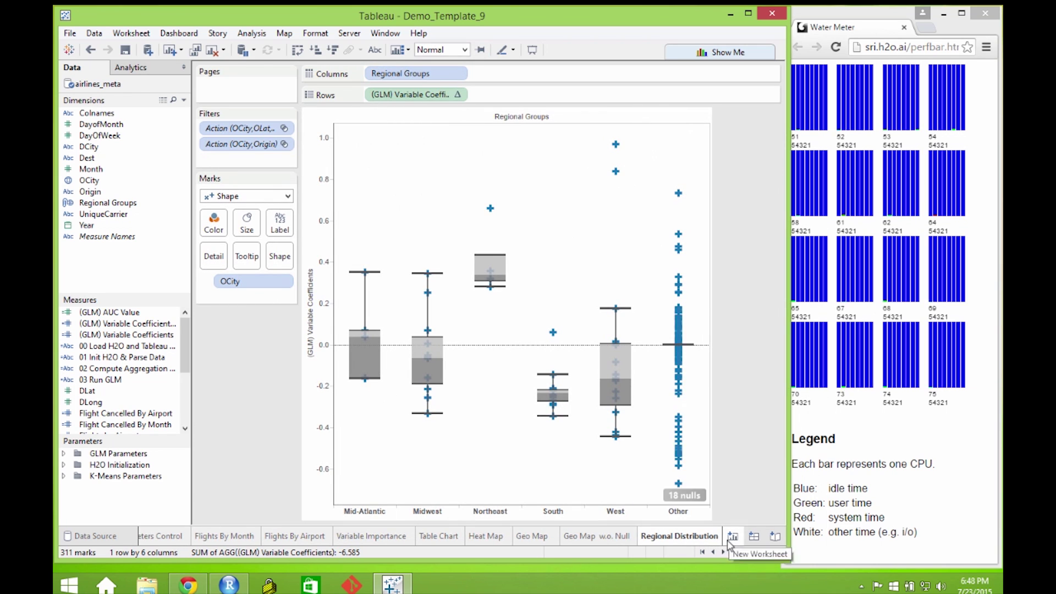
mouse_move(676, 549)
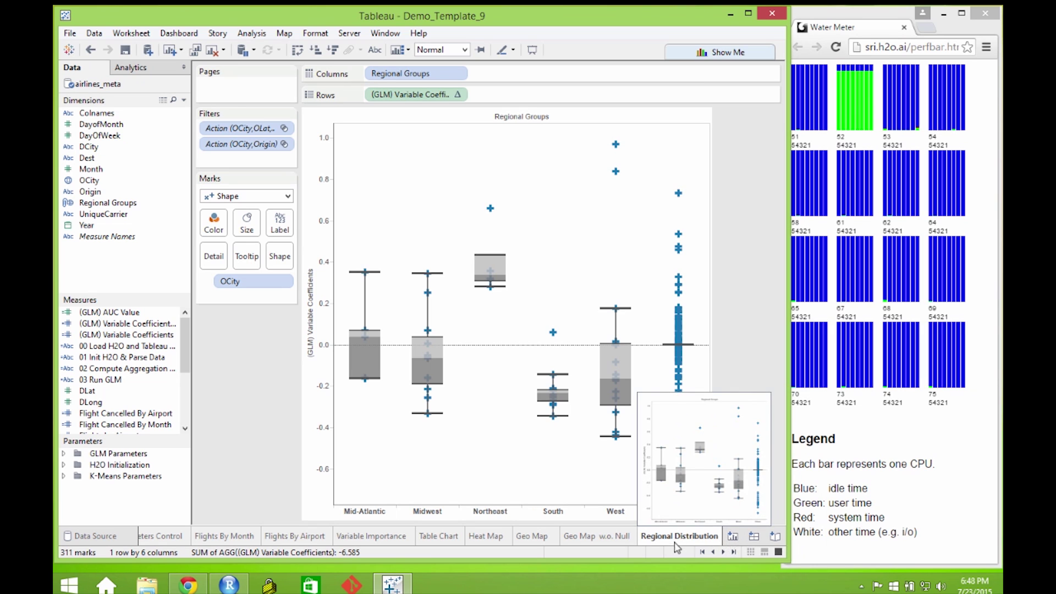
left_click(736, 551)
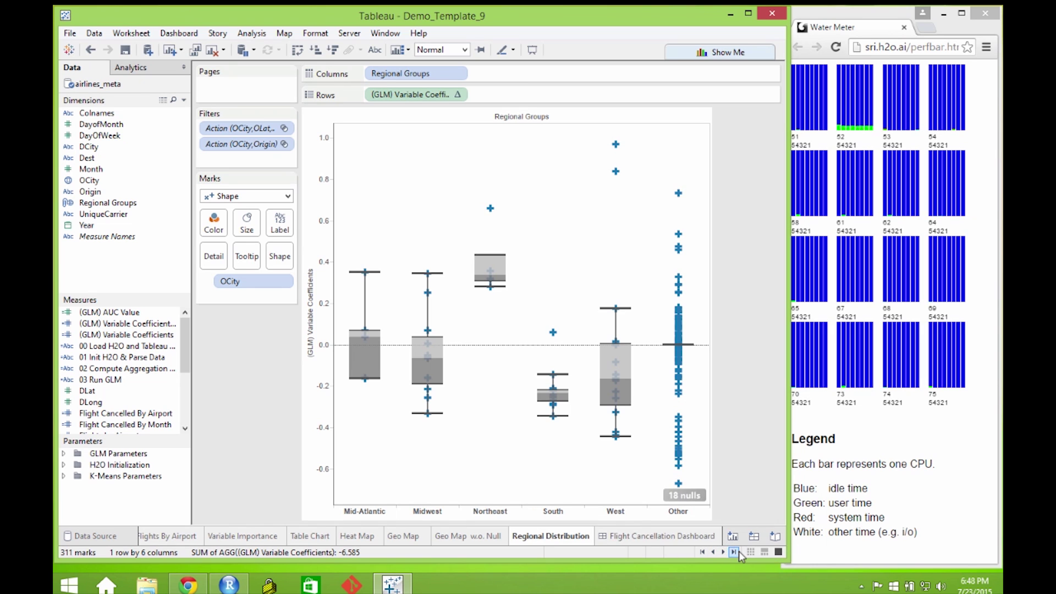
left_click(631, 542)
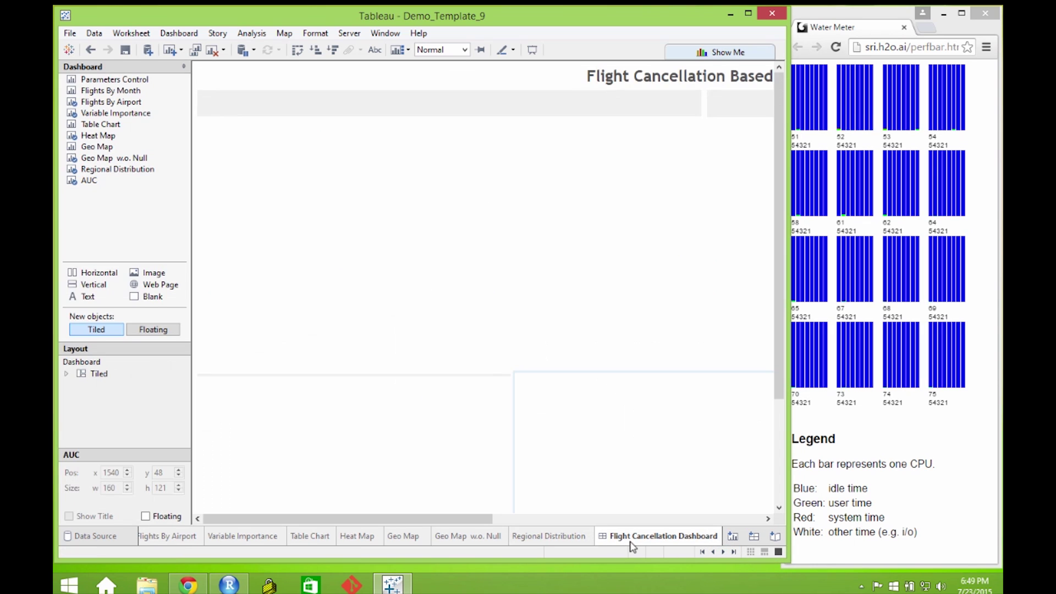